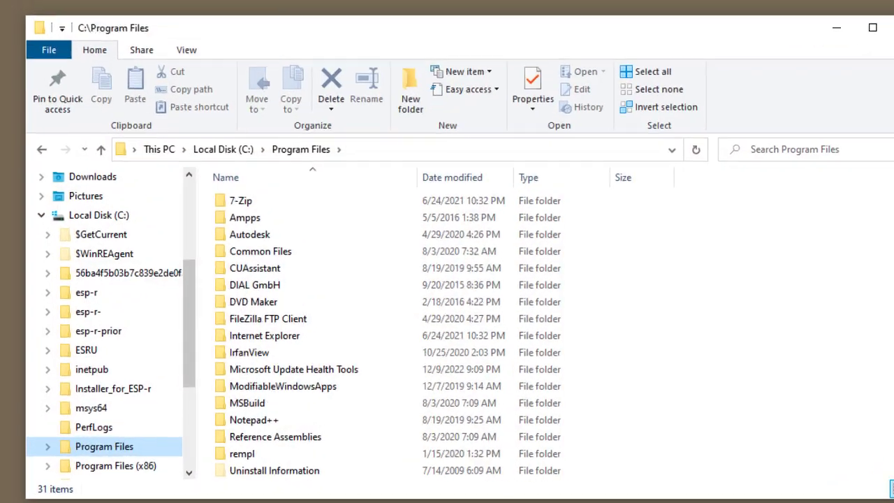
Browse the C:\esp-r installation's bin, climate and databases folders.
{"action": "left_click", "coordinate": [42, 285]}
{"action": "left_click", "coordinate": [76, 246]}
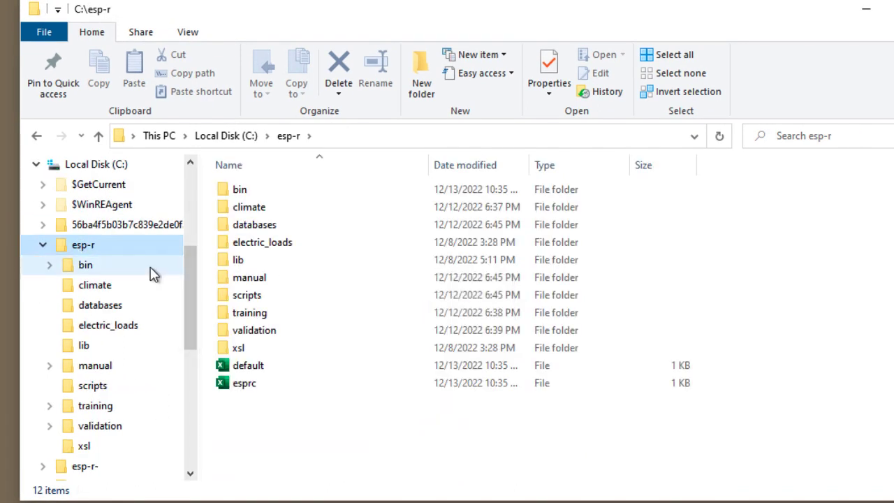
{"action": "double_click", "coordinate": [227, 191]}
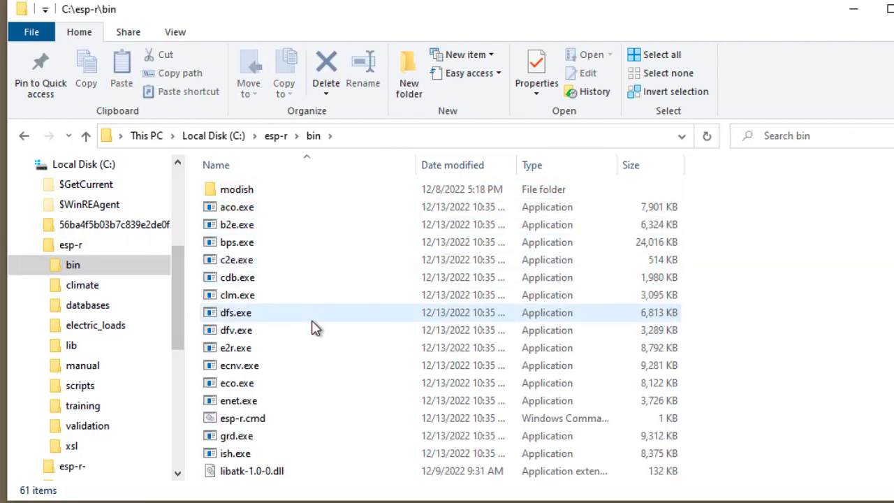
{"action": "left_click", "coordinate": [77, 291]}
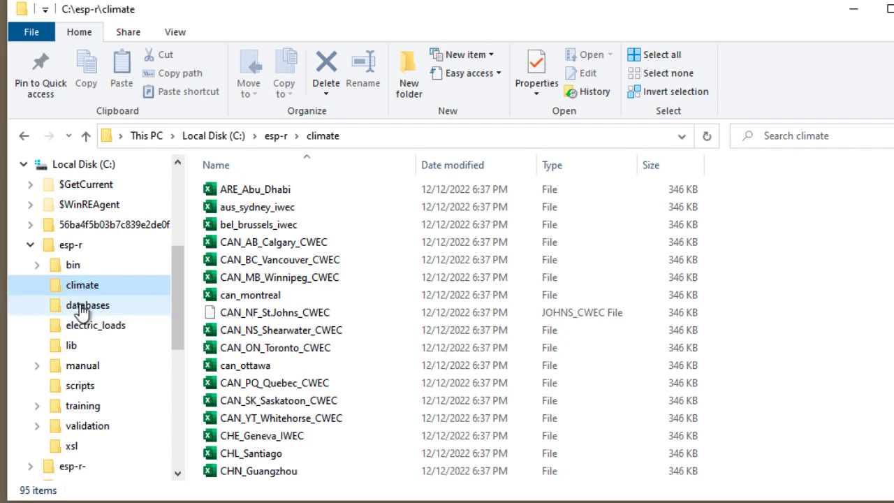
{"action": "left_click", "coordinate": [81, 311]}
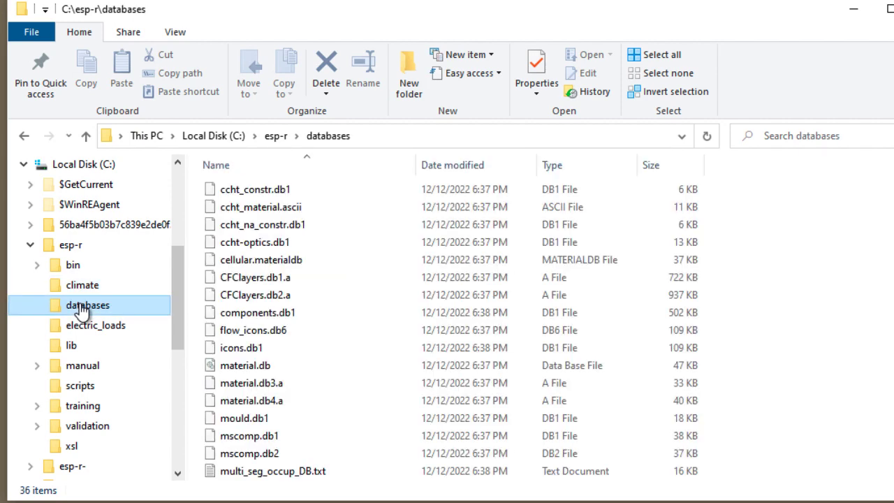
Expand the training folder and open the 4level_office model folder.
{"action": "left_click", "coordinate": [66, 412]}
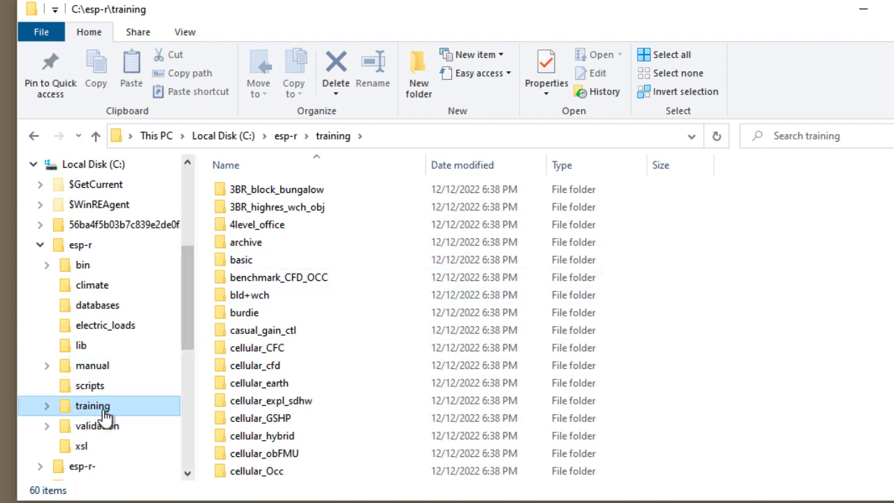
{"action": "left_click", "coordinate": [46, 405]}
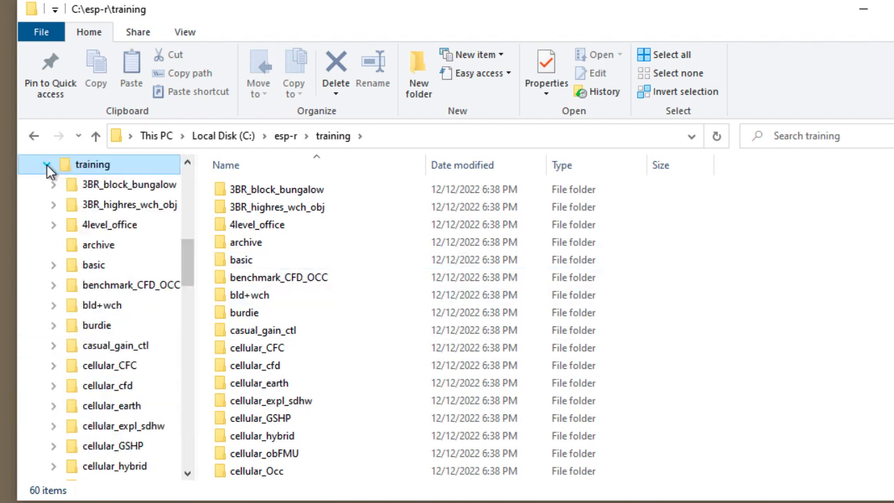
{"action": "left_click", "coordinate": [98, 228]}
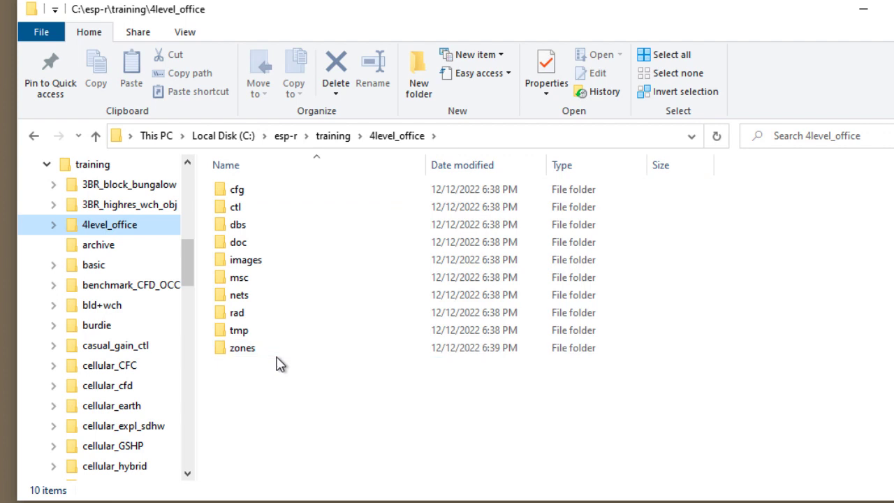
Check office_4l_cgc.cfg's Properties in the cfg folder to confirm it opens with esp-r.
{"action": "double_click", "coordinate": [219, 190]}
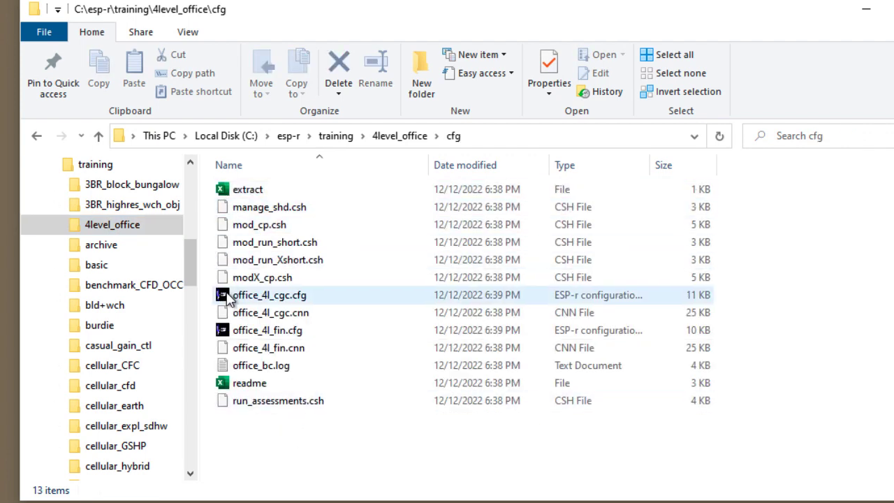
{"action": "left_click", "coordinate": [222, 297]}
{"action": "right_click", "coordinate": [222, 297]}
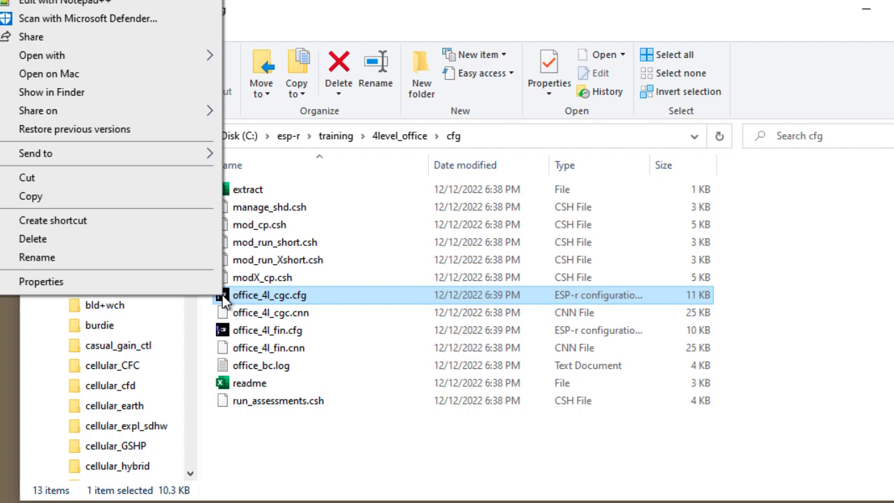
{"action": "left_click", "coordinate": [103, 282]}
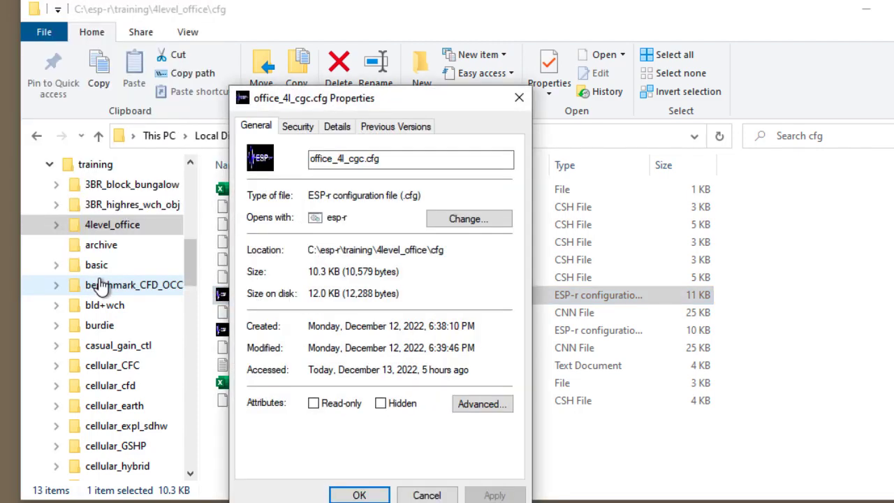
{"action": "left_click", "coordinate": [389, 159]}
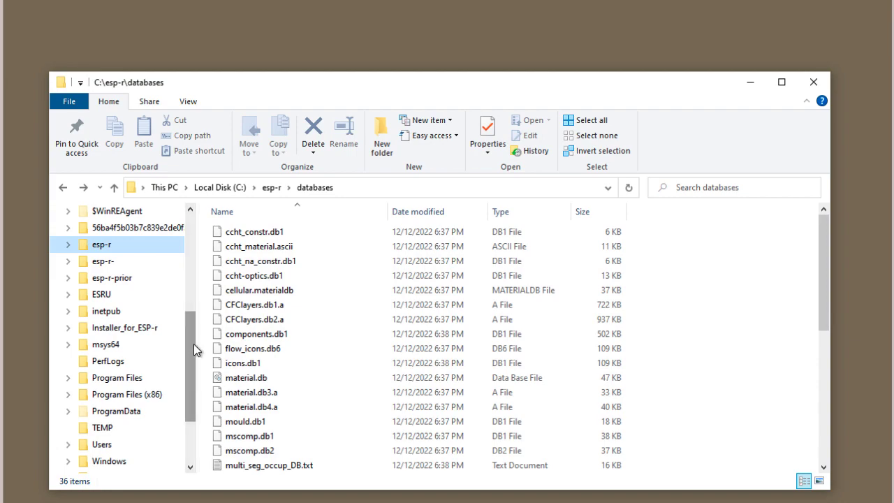
Navigate to the Models folder in the user's home folder and bring up esp-r.cmd's actions.
{"action": "left_click_drag", "start_coordinate": [193, 344], "coordinate": [193, 366]}
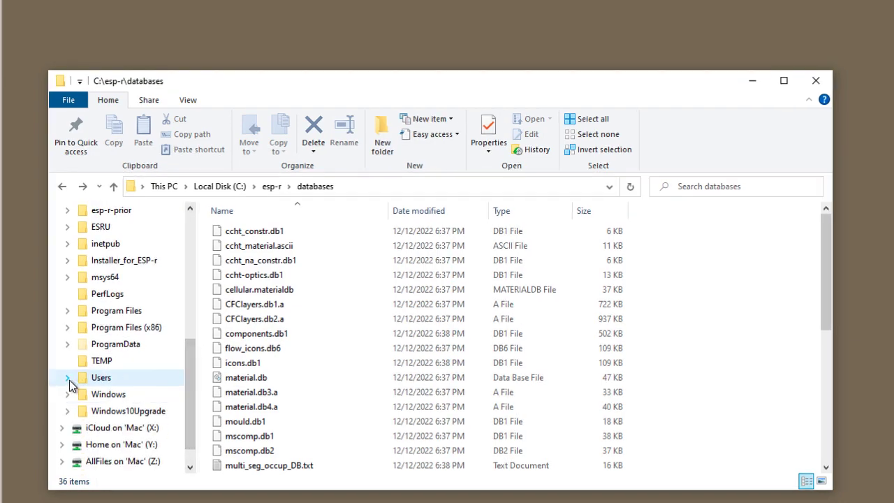
{"action": "left_click", "coordinate": [68, 378]}
{"action": "left_click", "coordinate": [88, 448]}
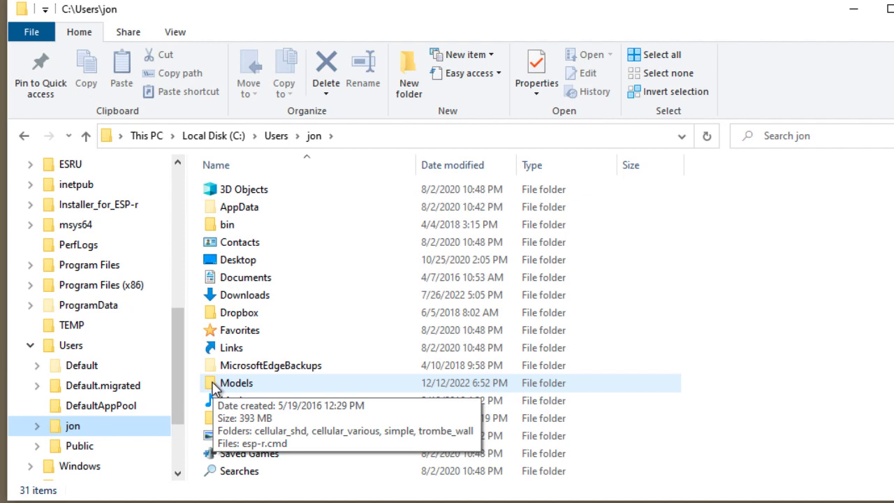
{"action": "double_click", "coordinate": [213, 388]}
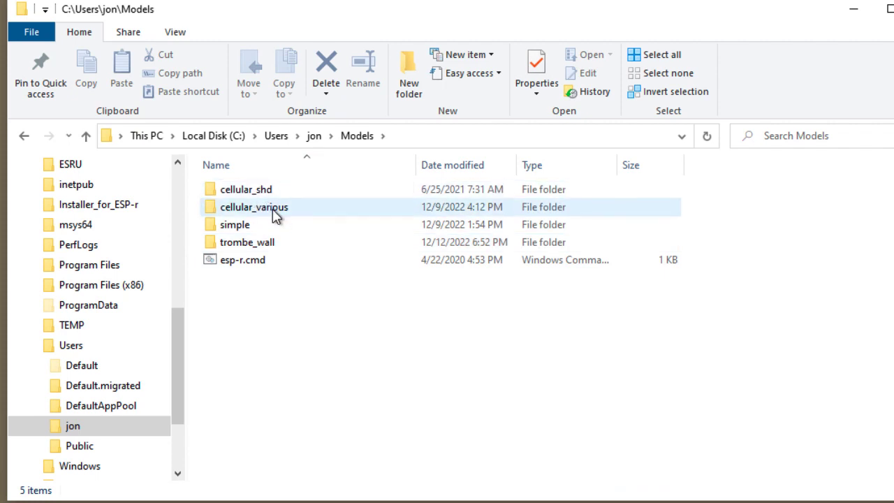
{"action": "right_click", "coordinate": [211, 267]}
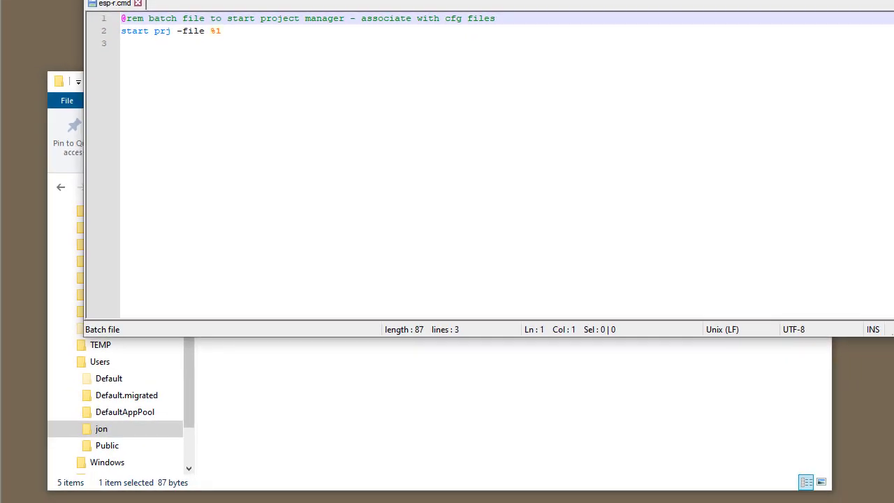
{"action": "key", "text": "alt+F4"}
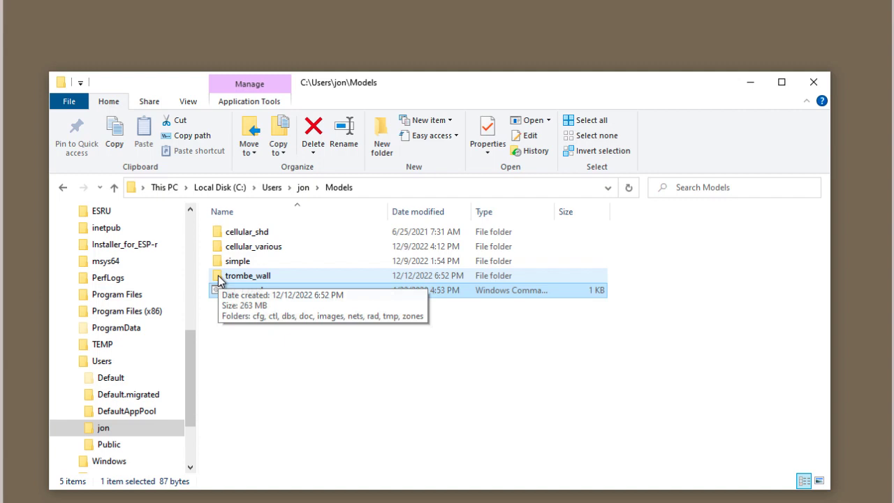
Launch trombe_wall_office_cr3d_ctl.cfg from the trombe_wall\cfg folder in Project Manager.
{"action": "double_click", "coordinate": [218, 275]}
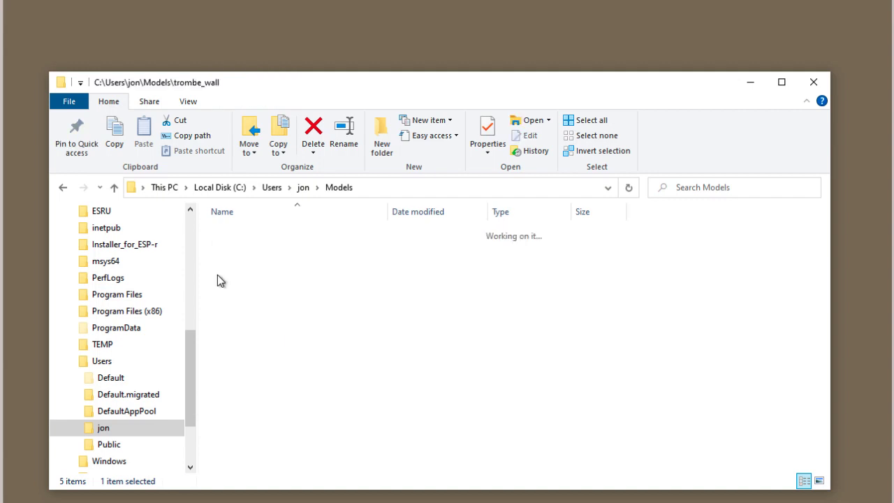
{"action": "double_click", "coordinate": [218, 232]}
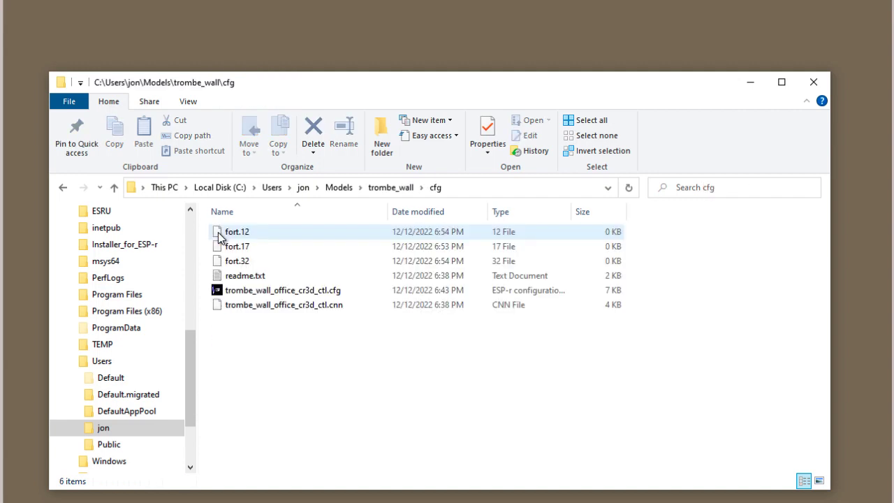
{"action": "left_click", "coordinate": [216, 294]}
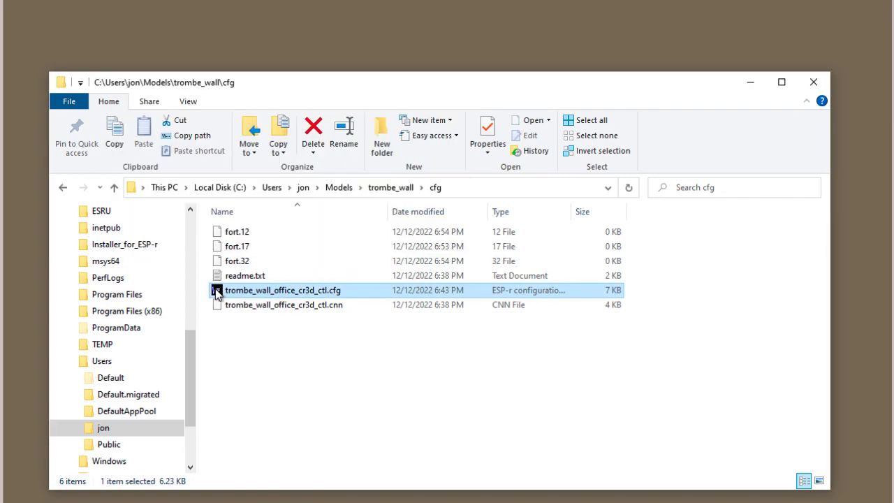
{"action": "double_click", "coordinate": [216, 291]}
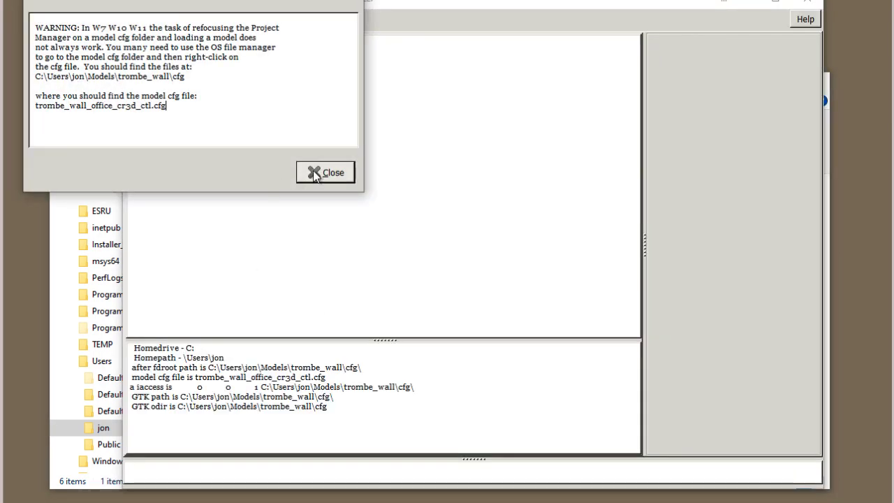
Dismiss the cfg-folder warning and run an automated integrated simulation of the trombe wall model.
{"action": "left_click", "coordinate": [320, 174]}
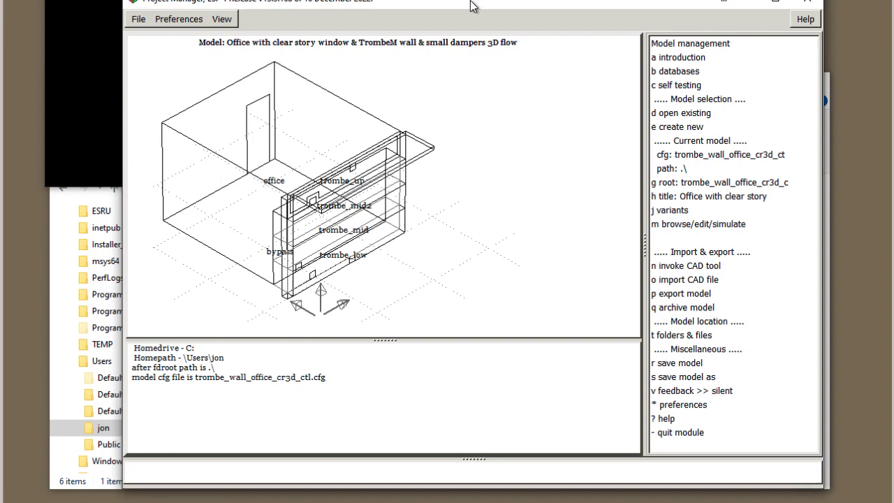
{"action": "left_click_drag", "start_coordinate": [471, 1], "coordinate": [470, 13]}
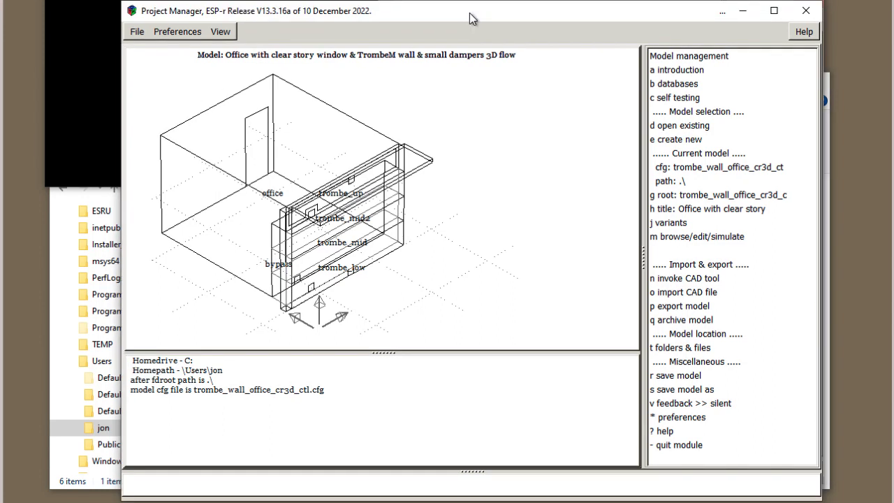
{"action": "left_click", "coordinate": [681, 238]}
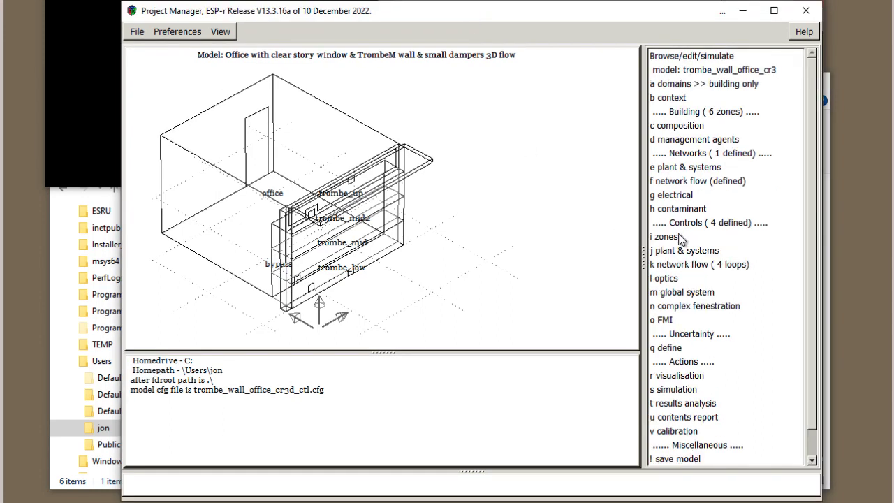
{"action": "left_click", "coordinate": [676, 389]}
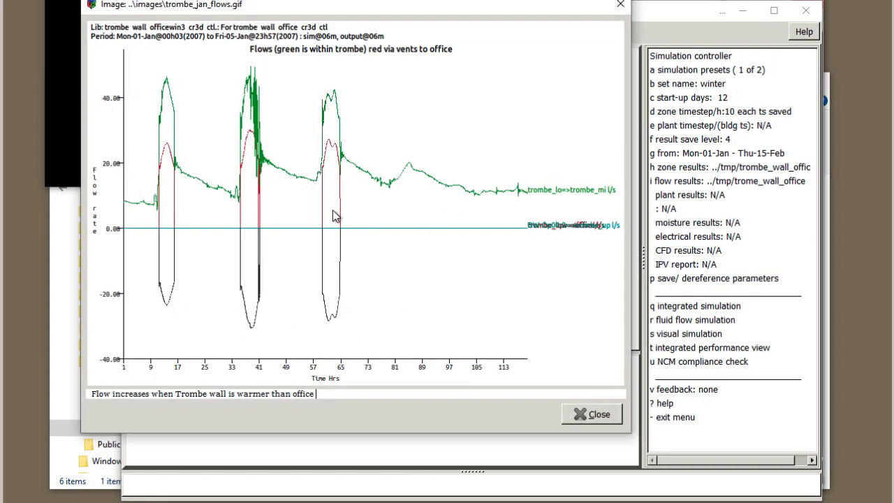
{"action": "left_click", "coordinate": [599, 415]}
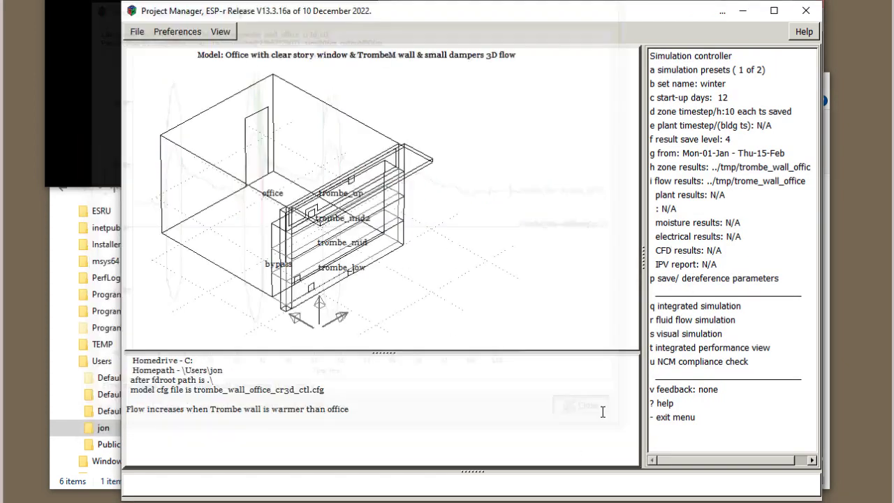
{"action": "left_click", "coordinate": [684, 305]}
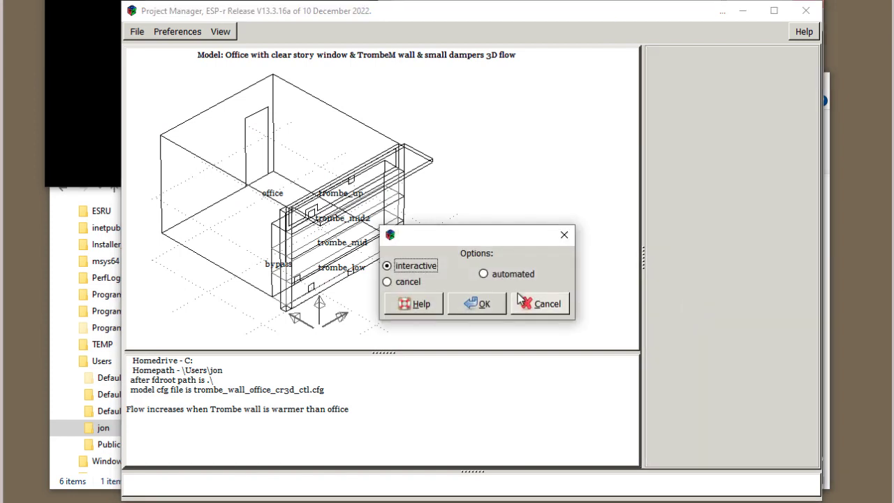
{"action": "left_click", "coordinate": [483, 274]}
{"action": "left_click", "coordinate": [481, 299]}
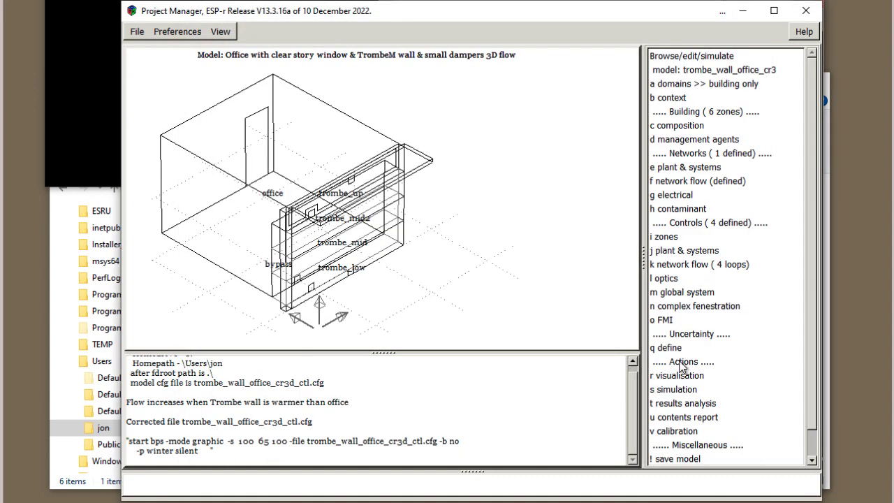
Start results analysis with trombe_wall_office_cr3d_ctl.res as the building results file.
{"action": "left_click", "coordinate": [678, 402]}
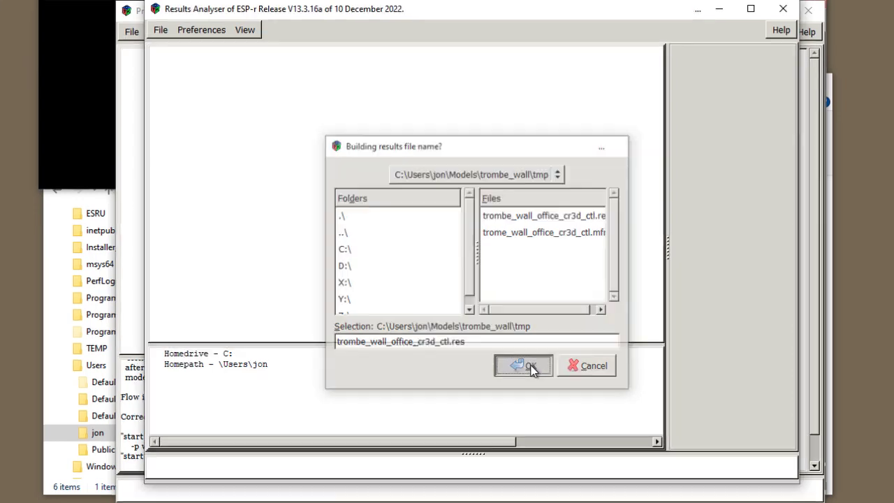
Load the results file and plot resultant temperature for all six zones.
{"action": "left_click", "coordinate": [531, 364]}
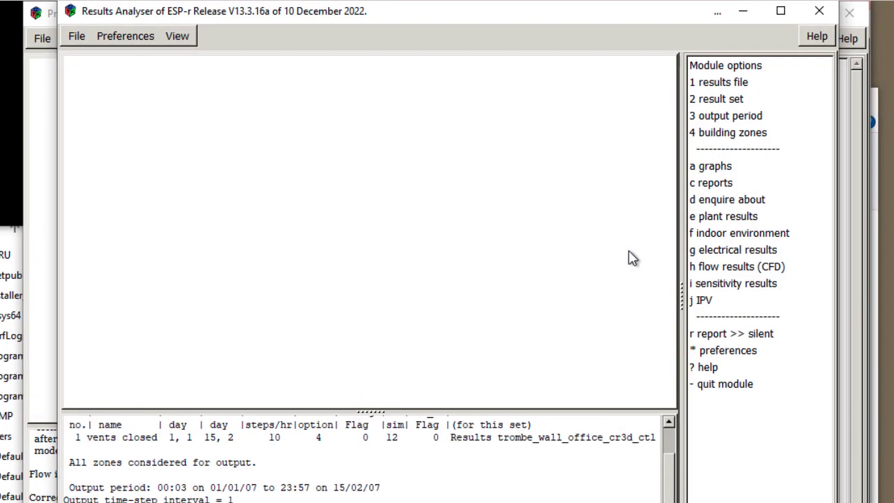
{"action": "left_click", "coordinate": [729, 167]}
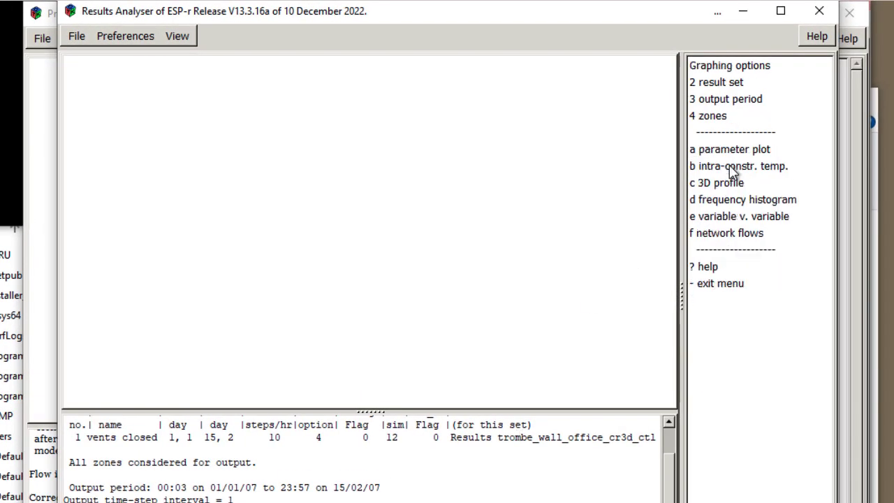
{"action": "left_click", "coordinate": [726, 152]}
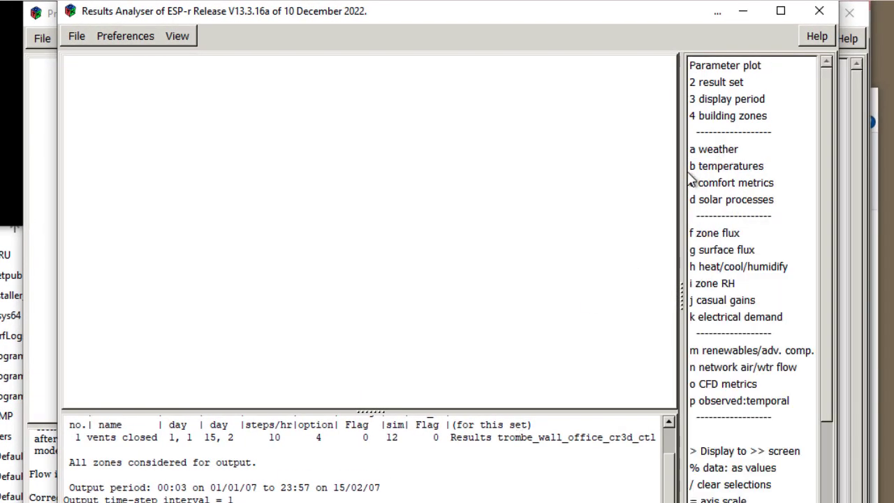
{"action": "left_click", "coordinate": [709, 167]}
{"action": "left_click", "coordinate": [710, 149]}
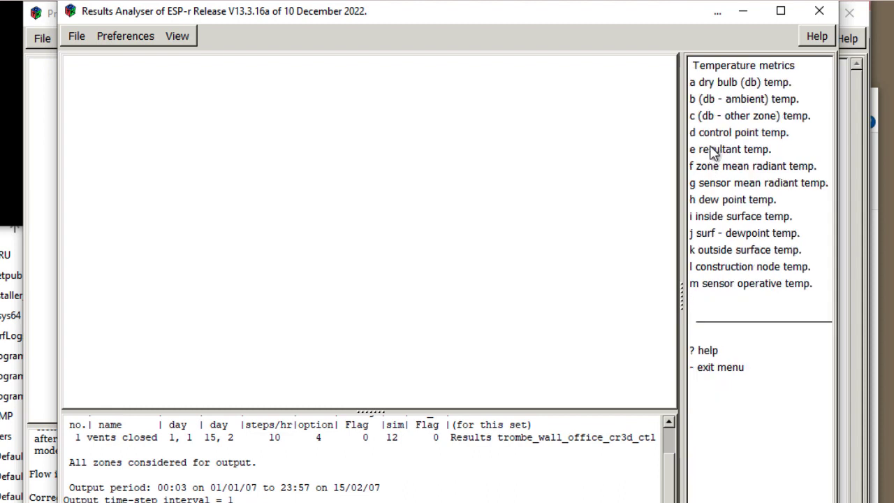
{"action": "left_click", "coordinate": [707, 370]}
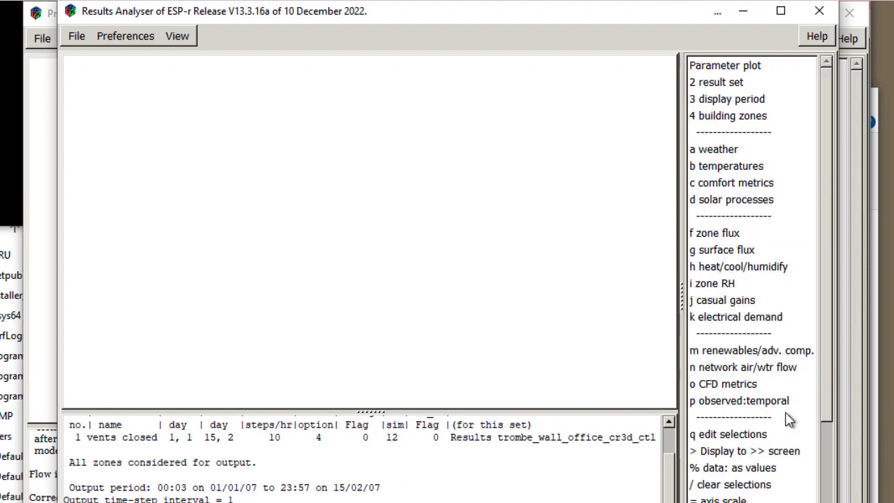
{"action": "scroll", "coordinate": [826, 435], "scroll_direction": "down", "scroll_amount": 1}
{"action": "scroll", "coordinate": [826, 447], "scroll_direction": "down", "scroll_amount": 2}
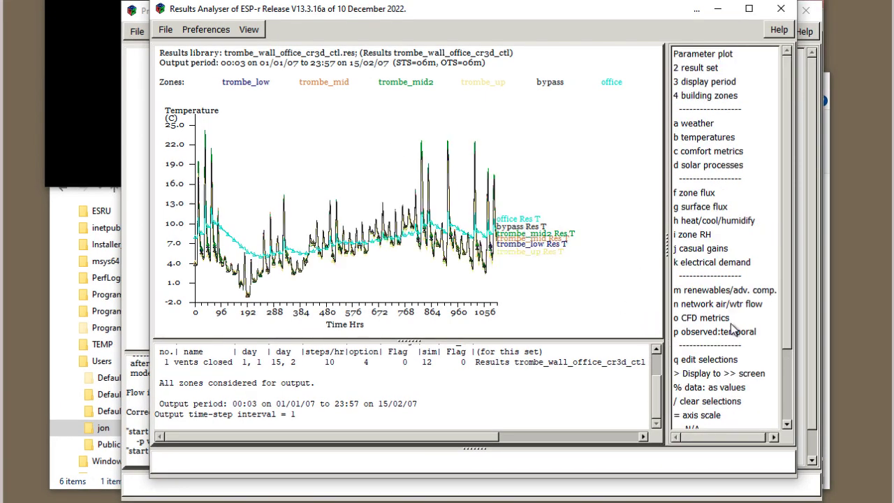
{"action": "scroll", "coordinate": [690, 426], "scroll_direction": "down", "scroll_amount": 3}
Read the graphing help, close it, and return to the results module options.
{"action": "left_click", "coordinate": [692, 424]}
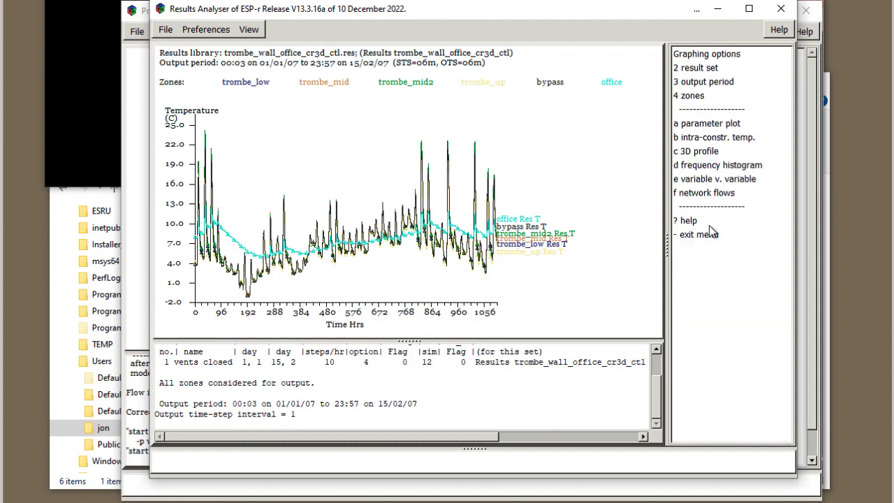
{"action": "left_click", "coordinate": [691, 221]}
{"action": "left_click", "coordinate": [349, 241]}
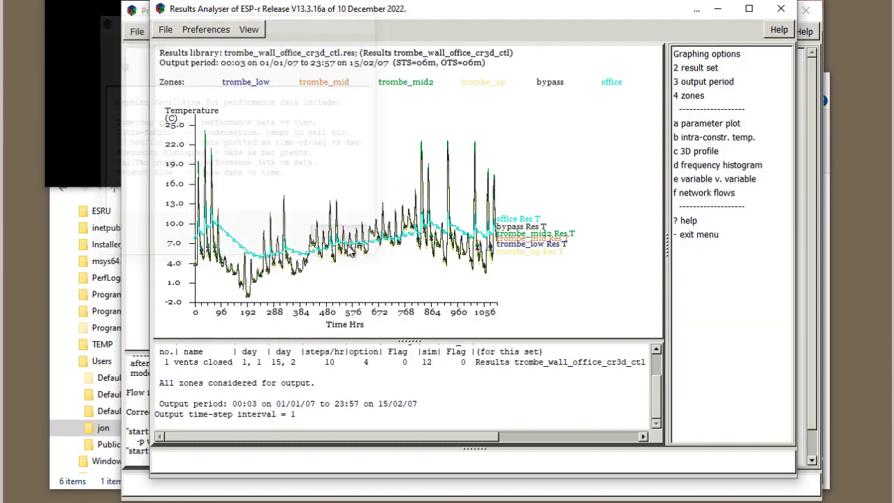
{"action": "left_click", "coordinate": [695, 236]}
Quit the Results Analyser and the Project Manager with the trombe wall model.
{"action": "left_click", "coordinate": [707, 318]}
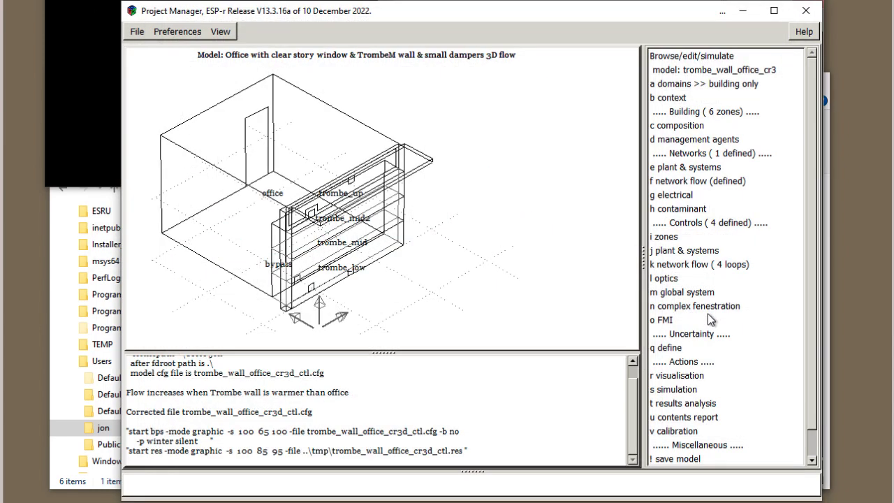
{"action": "scroll", "coordinate": [720, 419], "scroll_direction": "down", "scroll_amount": 2}
{"action": "left_click", "coordinate": [676, 458]}
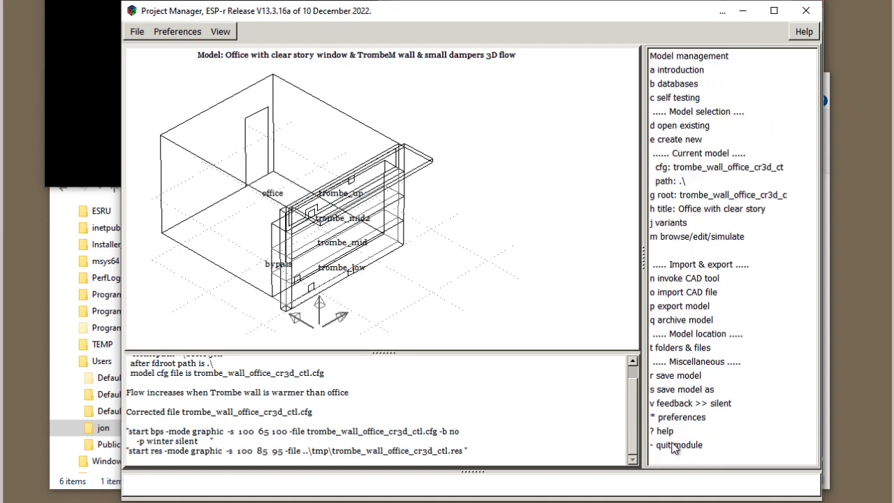
{"action": "left_click", "coordinate": [672, 445]}
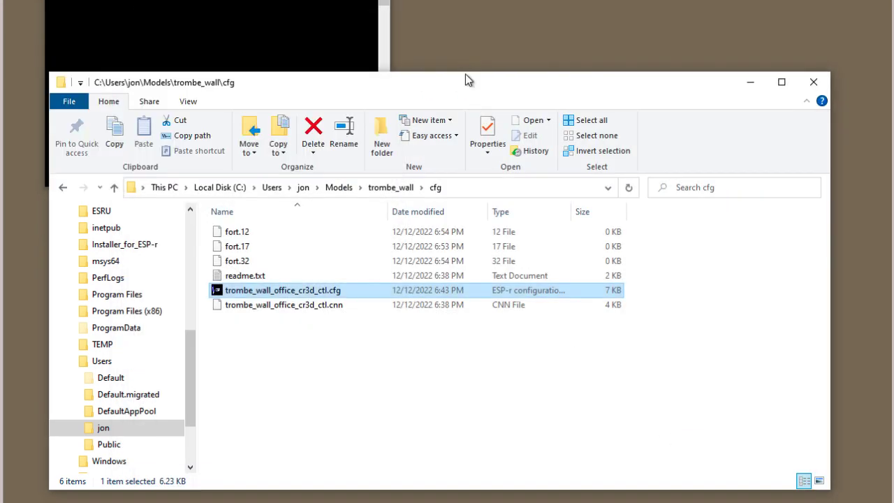
Relaunch ESP-r by running esp-r.cmd from the Models folder.
{"action": "left_click", "coordinate": [339, 188]}
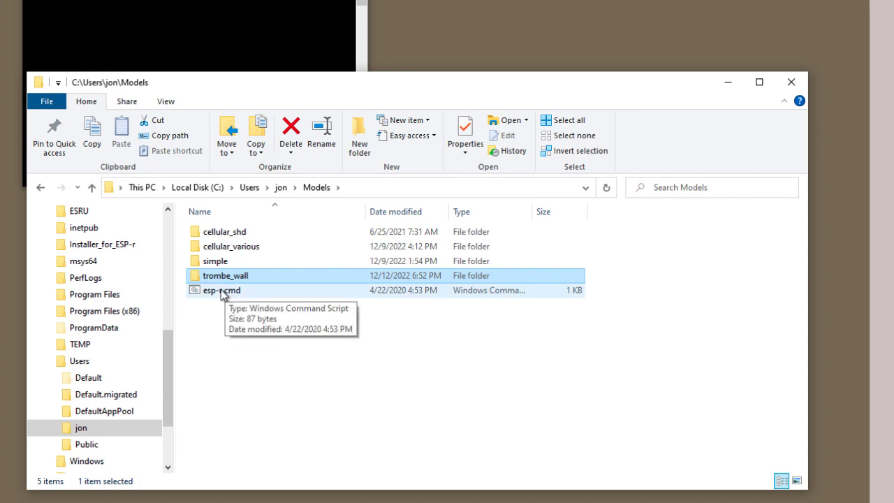
{"action": "double_click", "coordinate": [221, 290]}
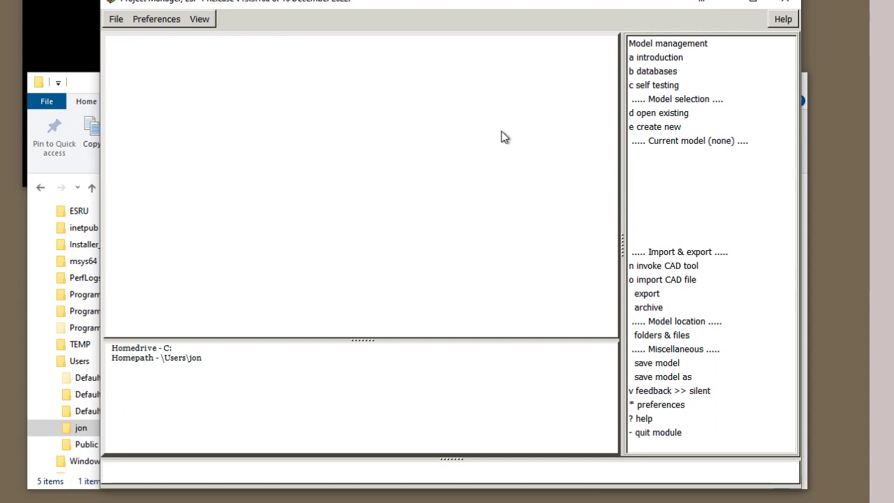
{"action": "left_click_drag", "start_coordinate": [498, 5], "coordinate": [500, 20]}
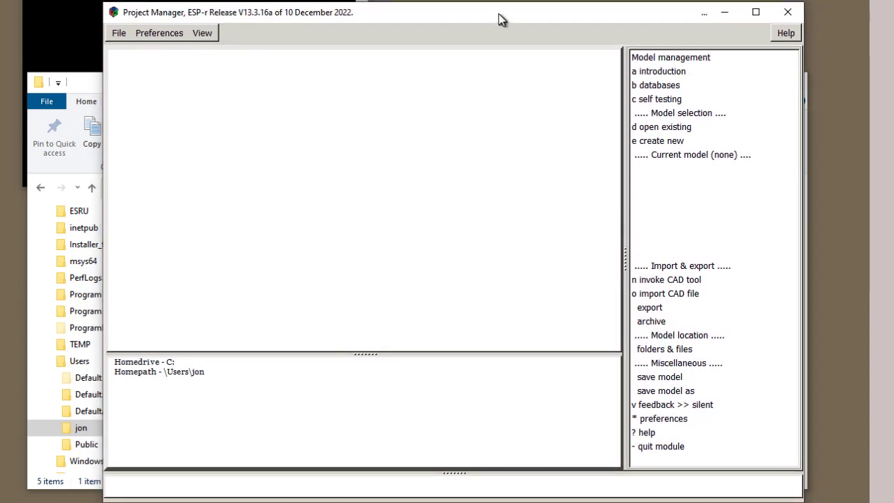
Choose the training workshops exemplar 'medical centre with user imposed flows'.
{"action": "left_click", "coordinate": [661, 127]}
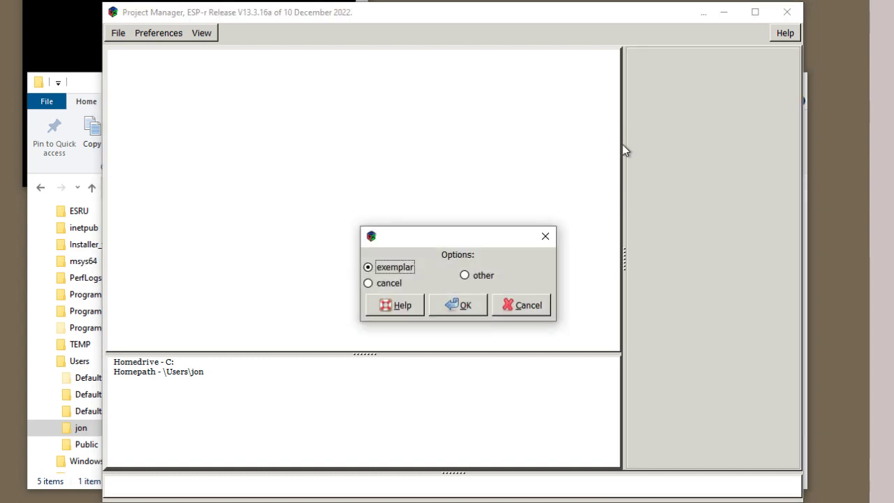
{"action": "left_click", "coordinate": [462, 308]}
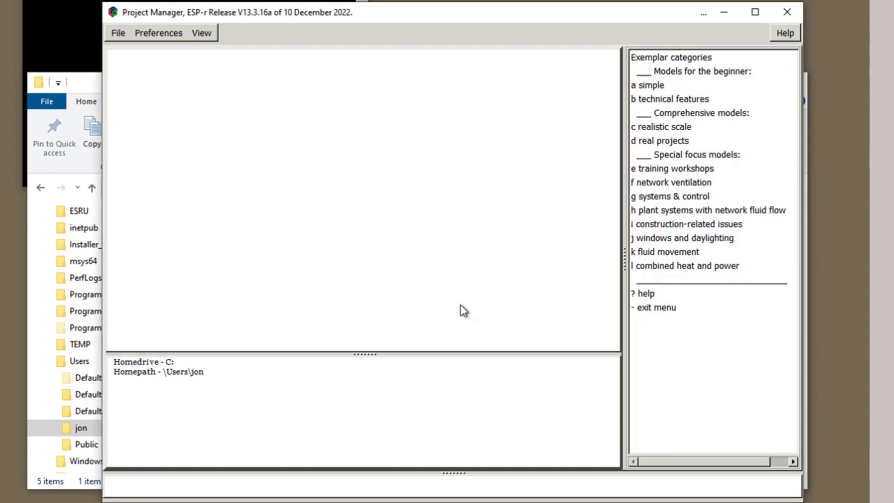
{"action": "left_click", "coordinate": [670, 171]}
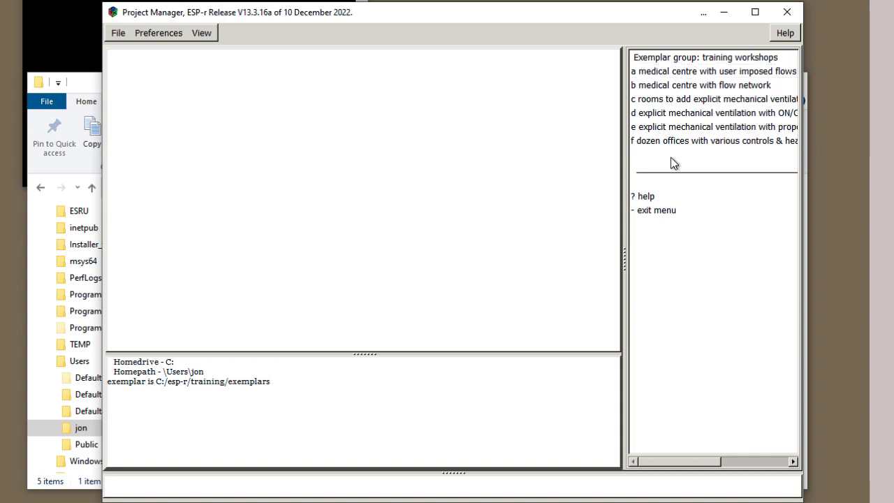
{"action": "left_click", "coordinate": [659, 214]}
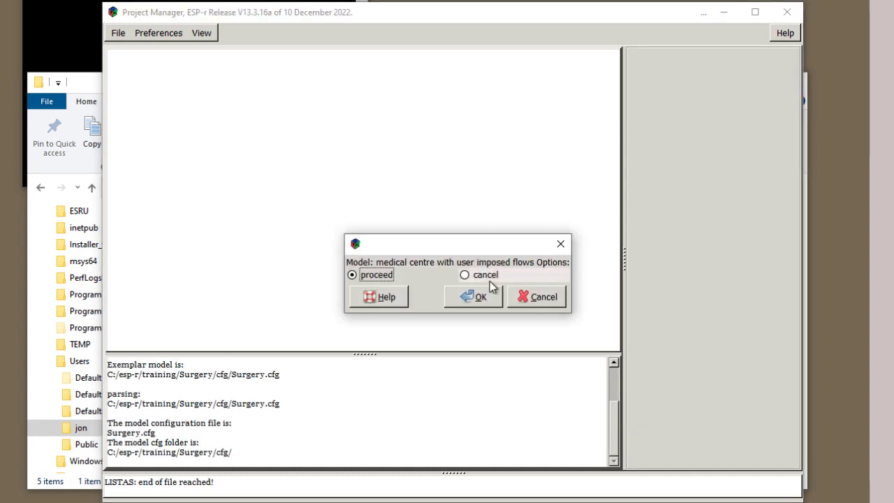
{"action": "left_click", "coordinate": [473, 298]}
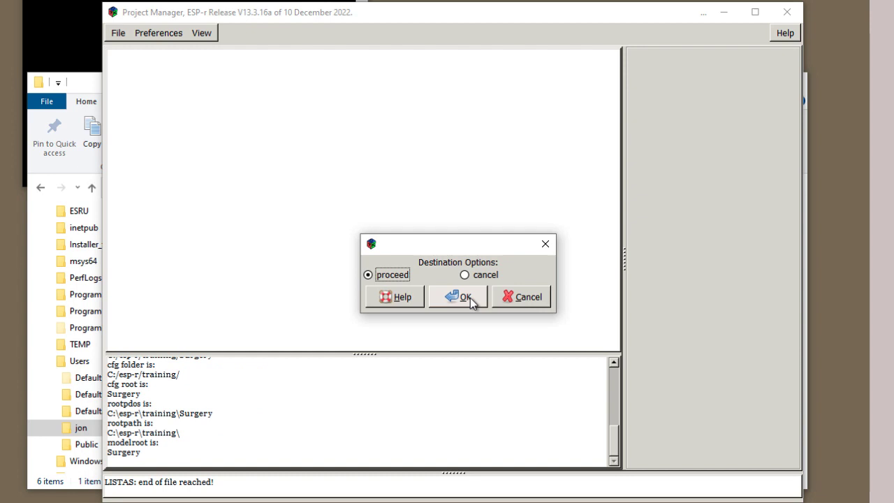
Copy the exemplar into a new Surgery folder under Models.
{"action": "left_click", "coordinate": [470, 298]}
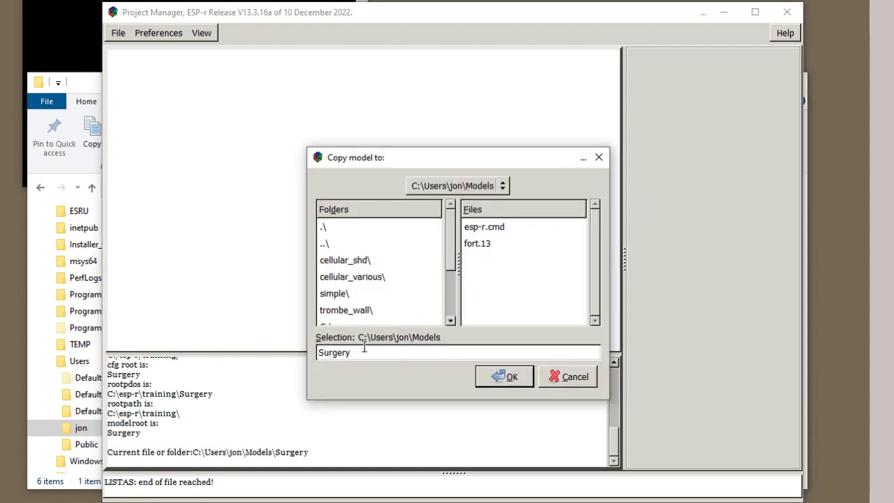
{"action": "left_click", "coordinate": [505, 377]}
{"action": "left_click", "coordinate": [453, 302]}
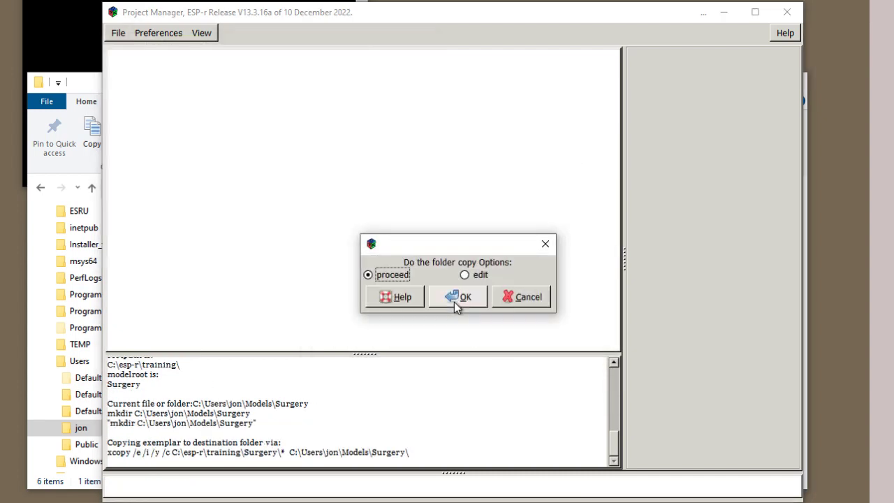
{"action": "left_click", "coordinate": [454, 304]}
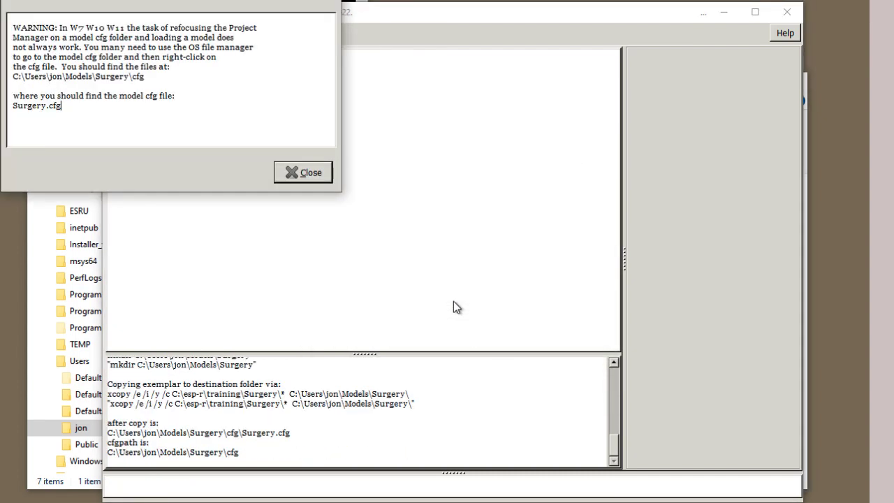
Dismiss the warning to load the copied Surgery model and reposition the window.
{"action": "left_click", "coordinate": [317, 173]}
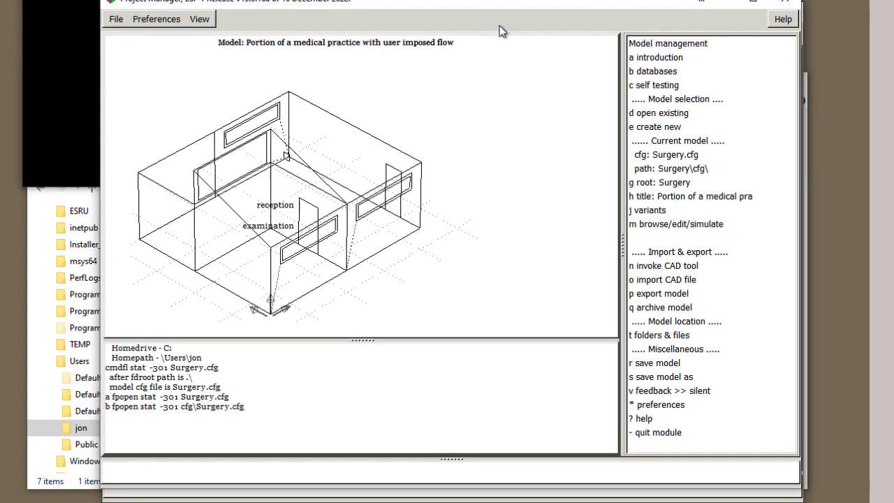
{"action": "left_click_drag", "start_coordinate": [500, 7], "coordinate": [501, 22]}
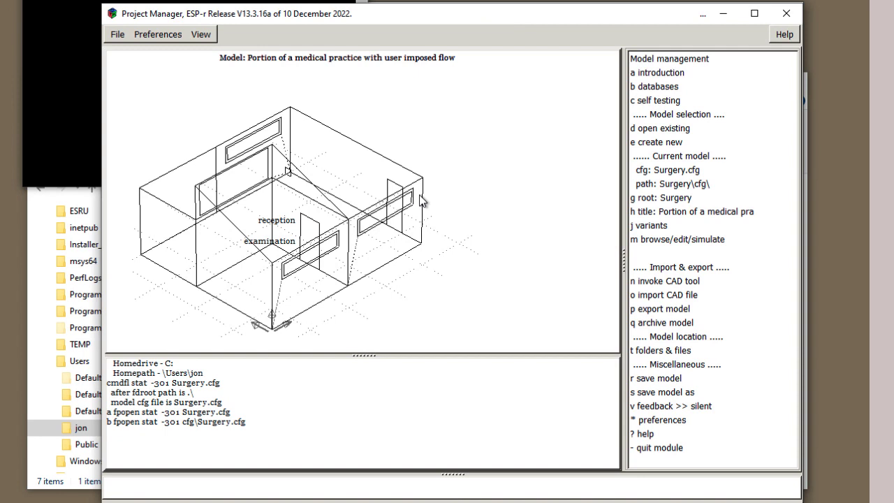